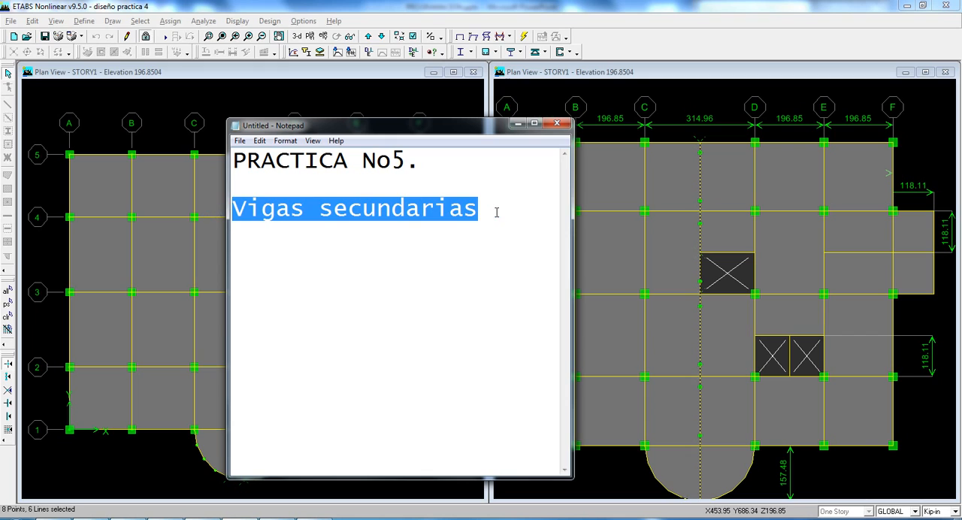
Step: Add the note "- cortar la luz de una losa, para tener bajos peraltes." below the "Vigas secundarias" heading
left_click(496, 210)
key("Return")
key("Return")
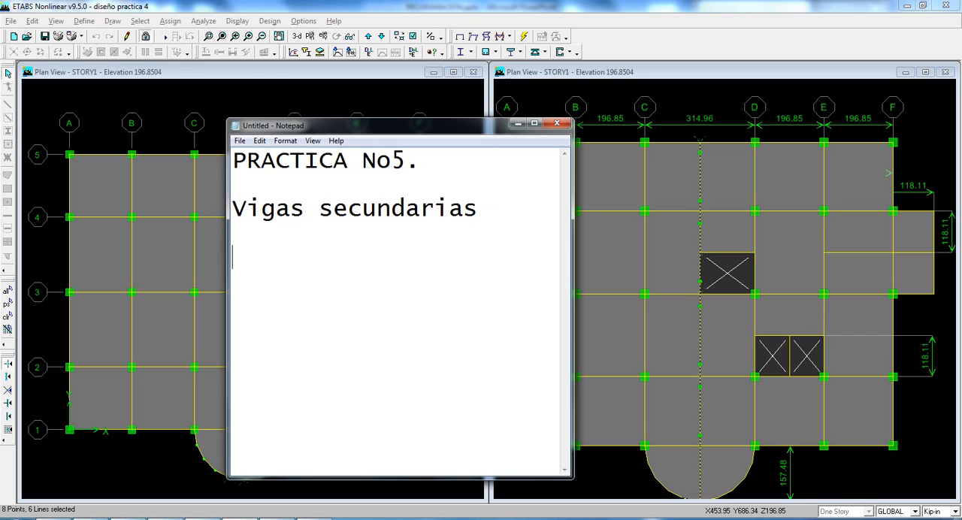
type("- cortar")
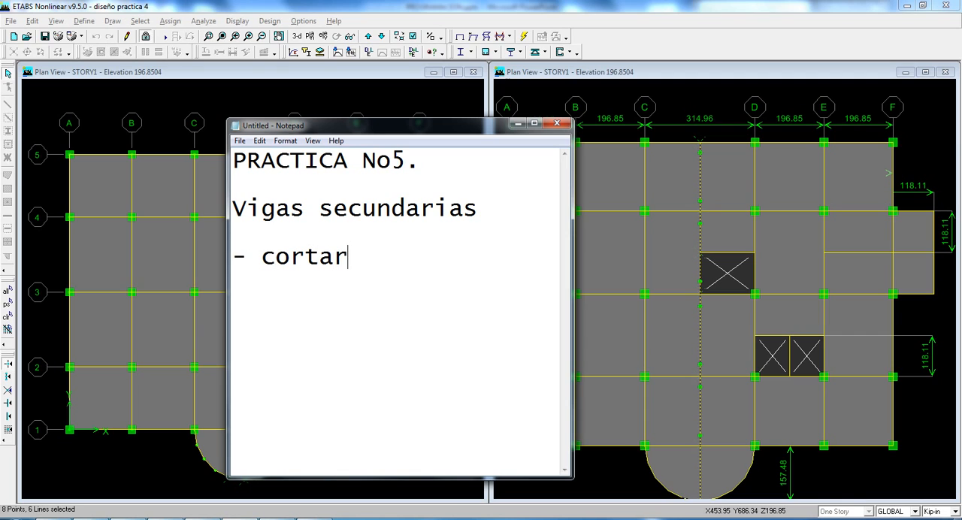
type(" la luz")
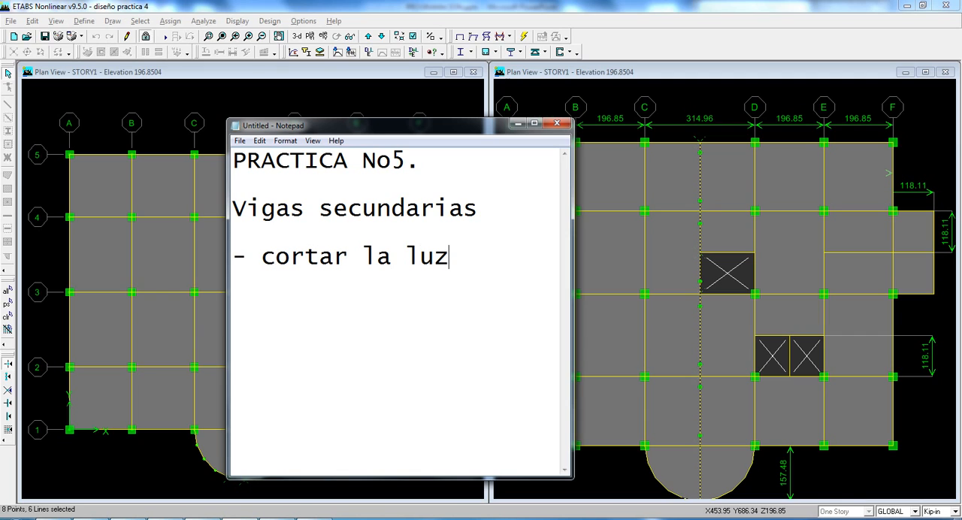
type(" de una l")
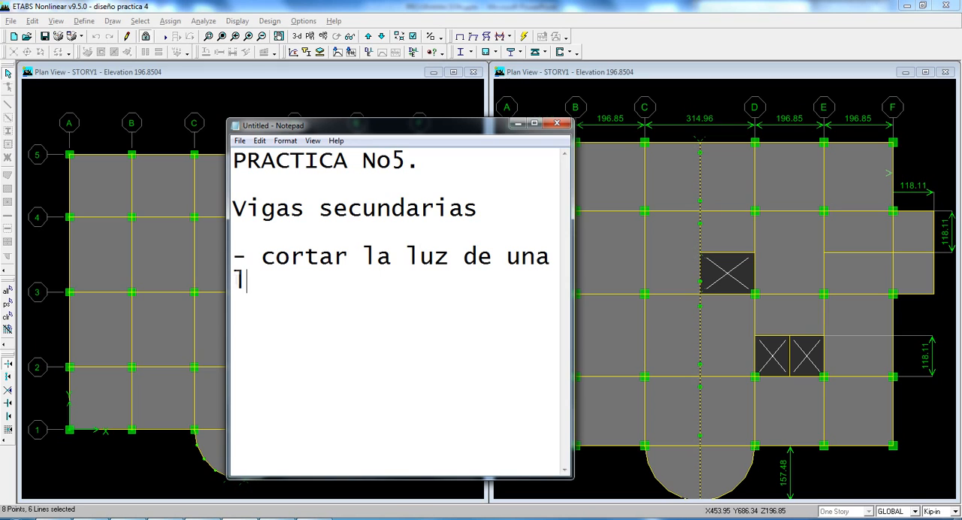
type("osa, para tener ")
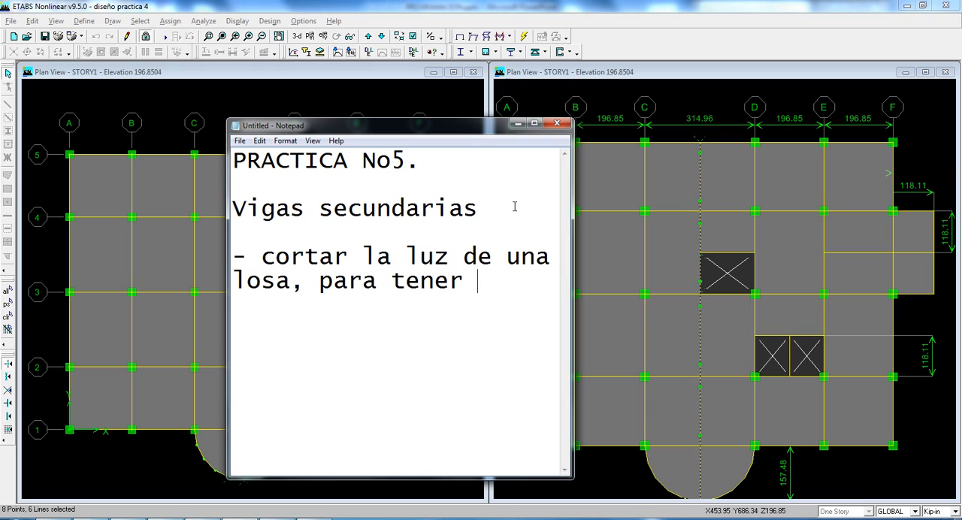
type("bajos peraltes.")
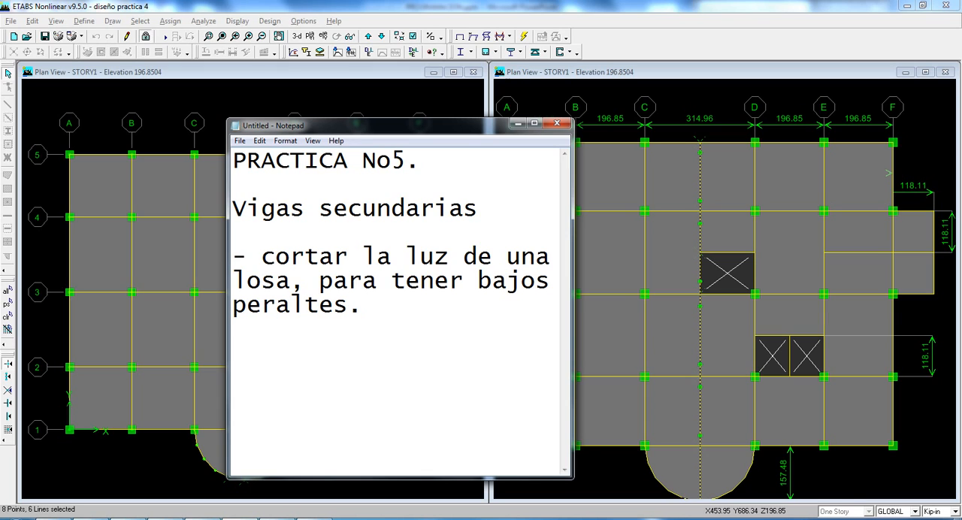
Step: Switch to ETABS and inspect the location data of the grid C beam between grids 2 and 3 in KN-m units
left_click(220, 226)
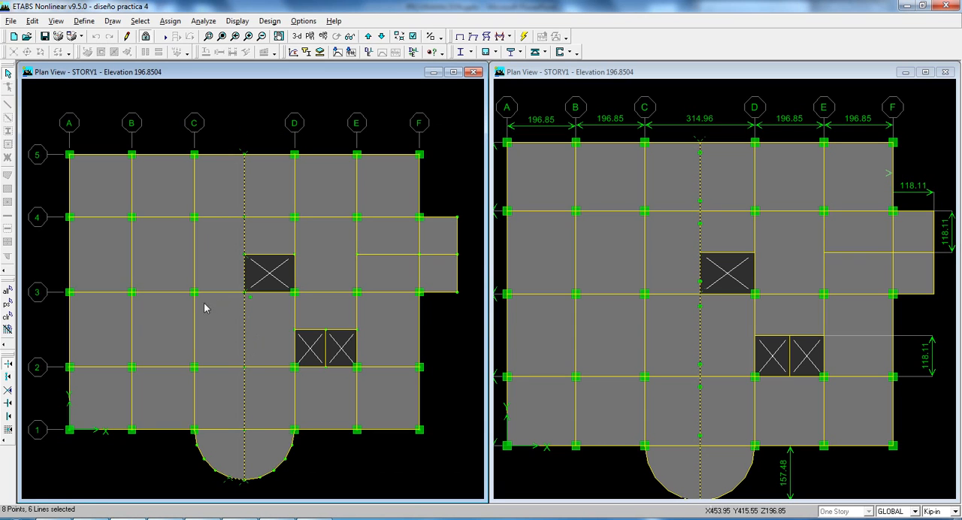
scroll(210, 300, "up", 1)
middle_click_drag(215, 309, 227, 283)
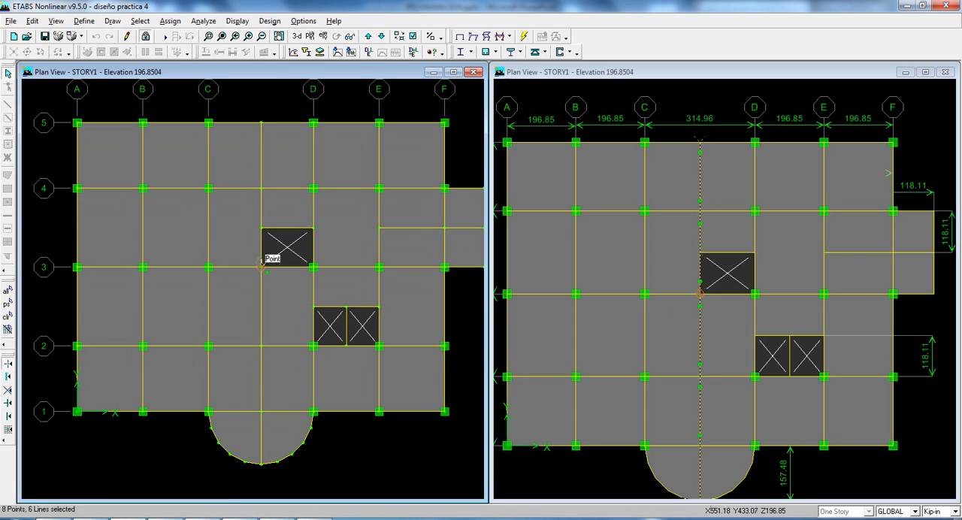
scroll(84, 304, "up", 1)
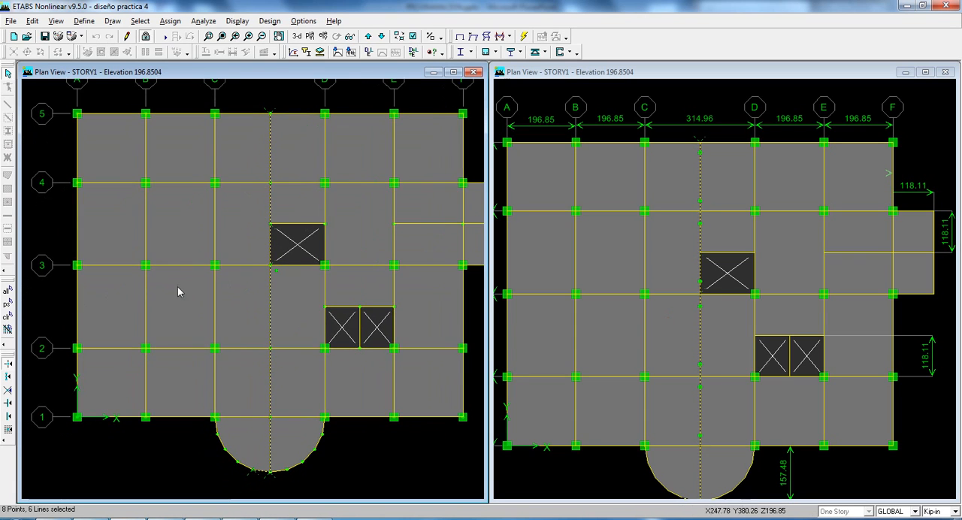
right_click(215, 291)
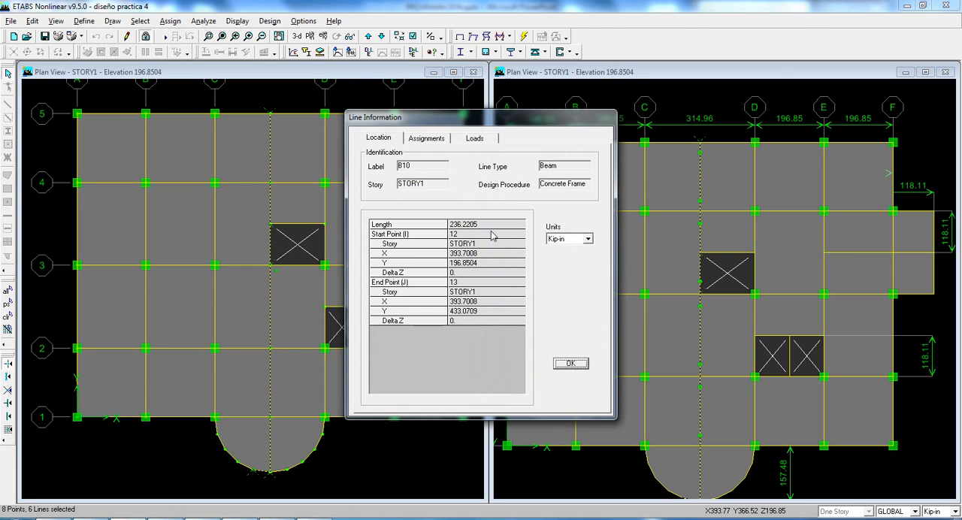
left_click(588, 239)
left_click(575, 286)
left_click(569, 365)
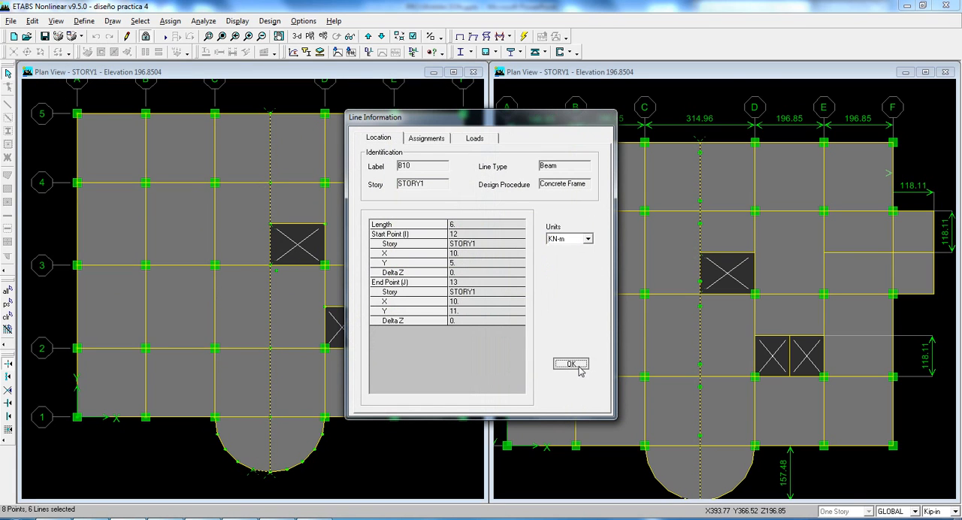
Step: Open Calculator, compute 8 + 6 divided by 90, and minimize it
key("super+r")
type("calc")
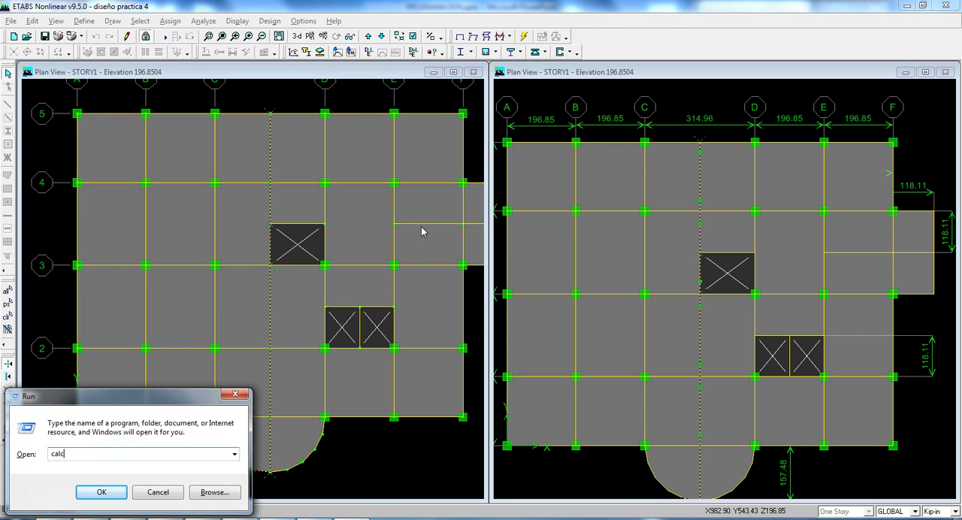
key("Return")
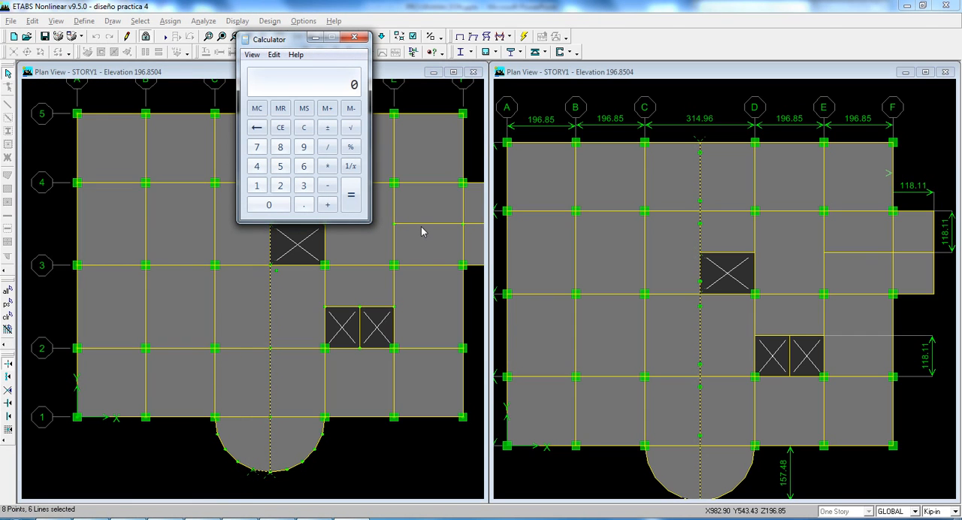
type("8 + 6")
key("Return")
type("/ 90")
key("Return")
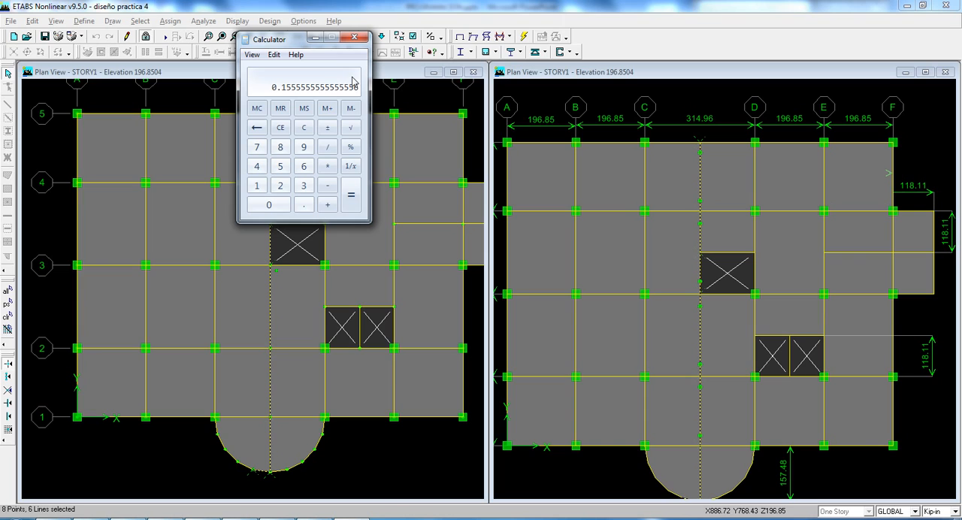
left_click(316, 38)
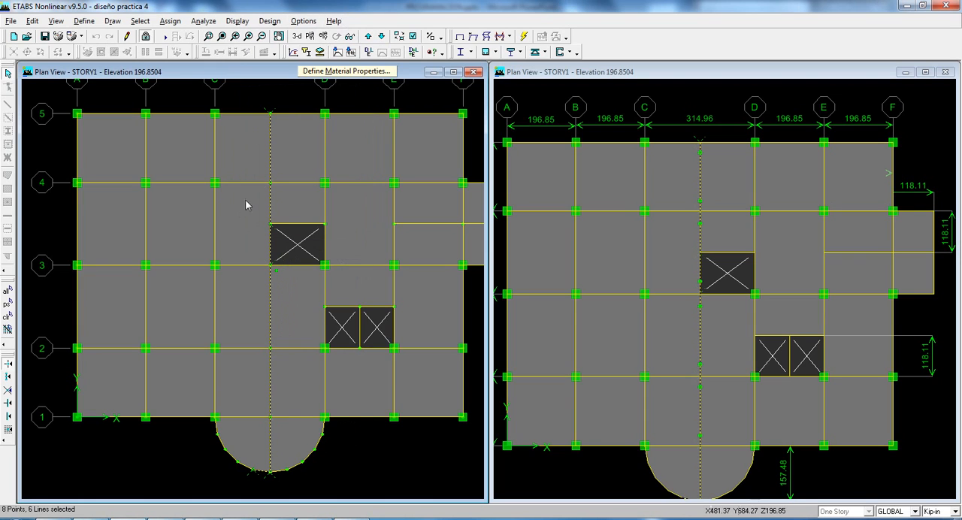
Step: Deselect the secondary beam lines running midway between grids C and D, including the segment in the semicircular slab
left_click(271, 299)
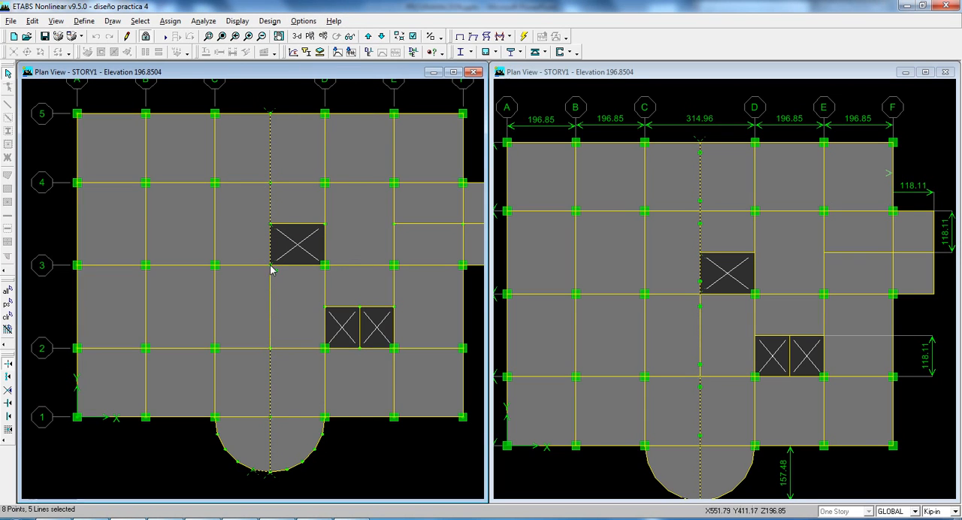
left_click(270, 214)
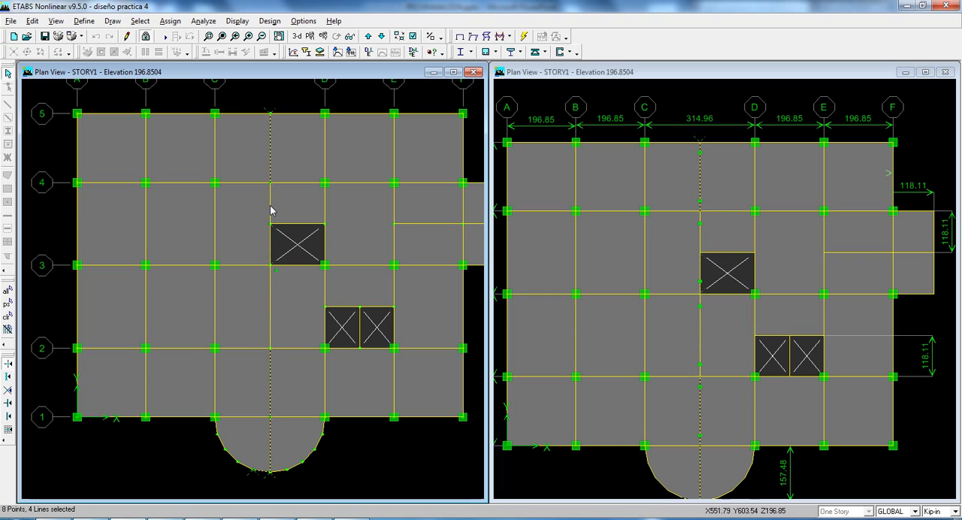
left_click(271, 129)
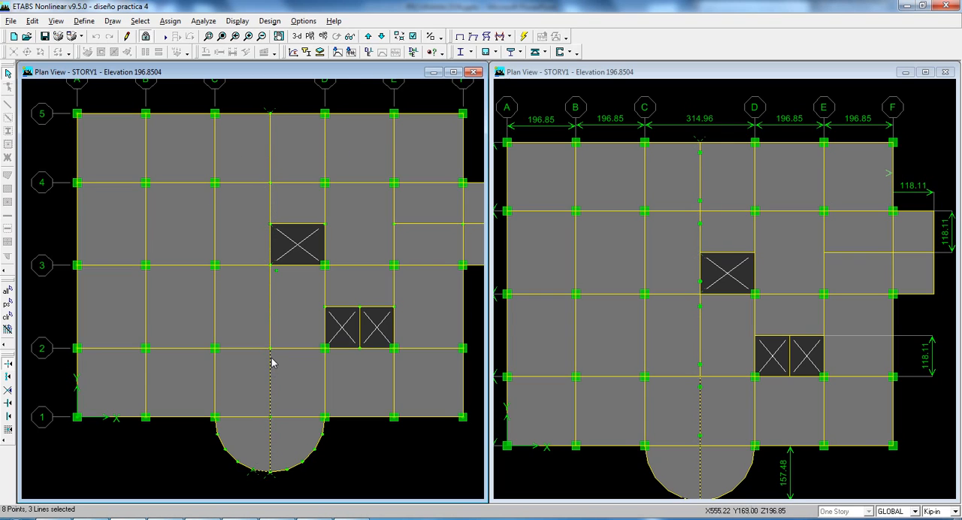
left_click(270, 467)
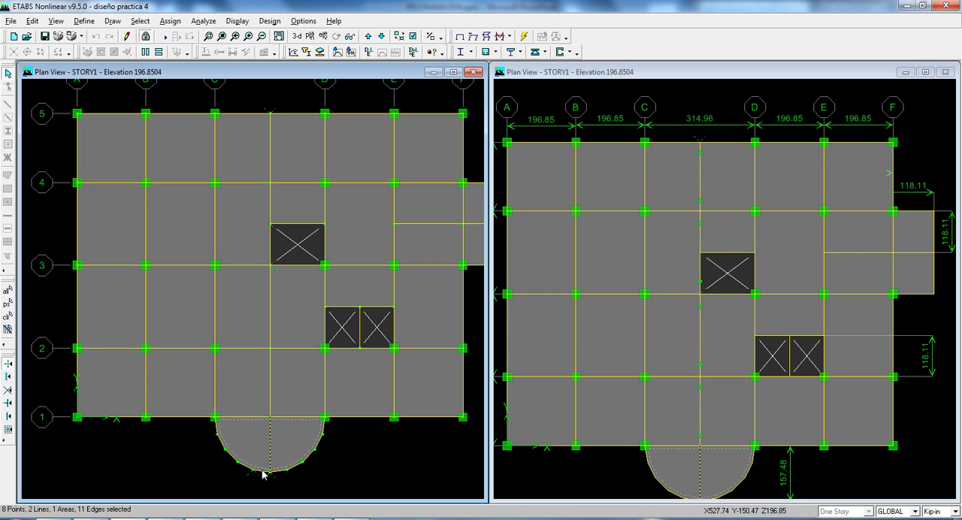
left_click(271, 456)
left_click(257, 437)
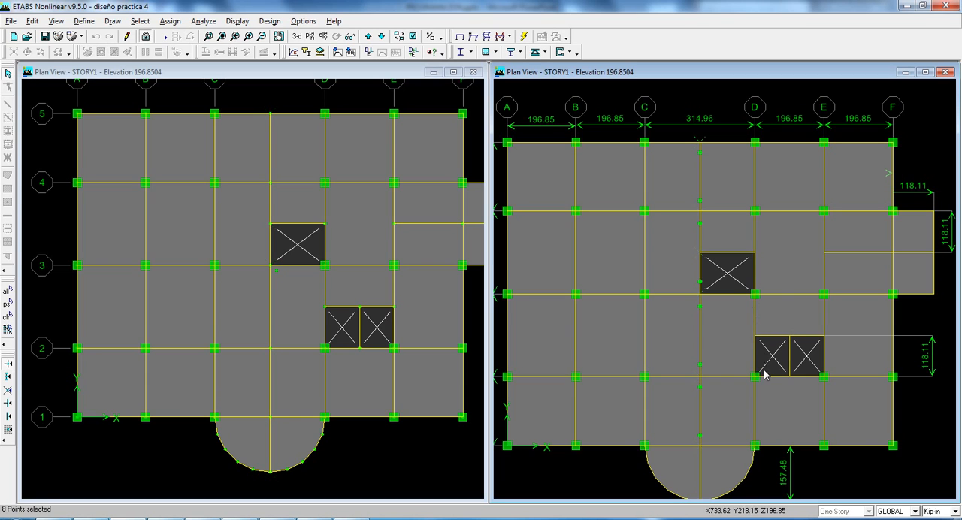
Step: Select the secondary beam between grids D and E along the upper edge of the double opening
middle_click_drag(746, 296, 787, 280)
middle_click_drag(500, 367, 526, 378)
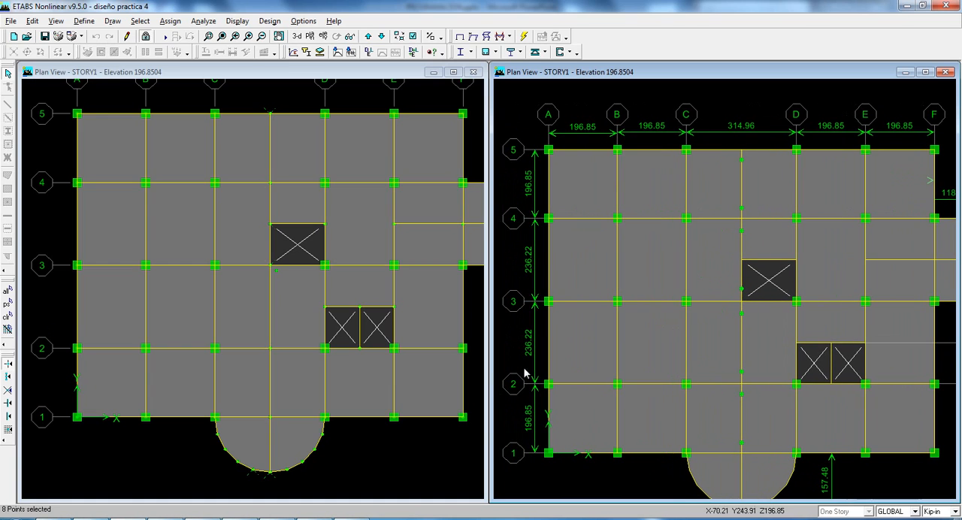
middle_click_drag(779, 354, 754, 362)
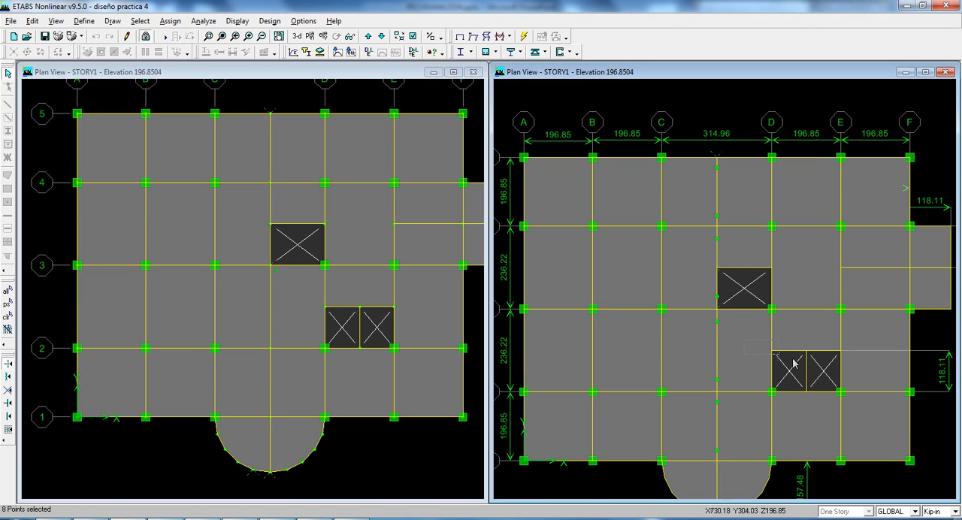
left_click_drag(792, 359, 881, 367)
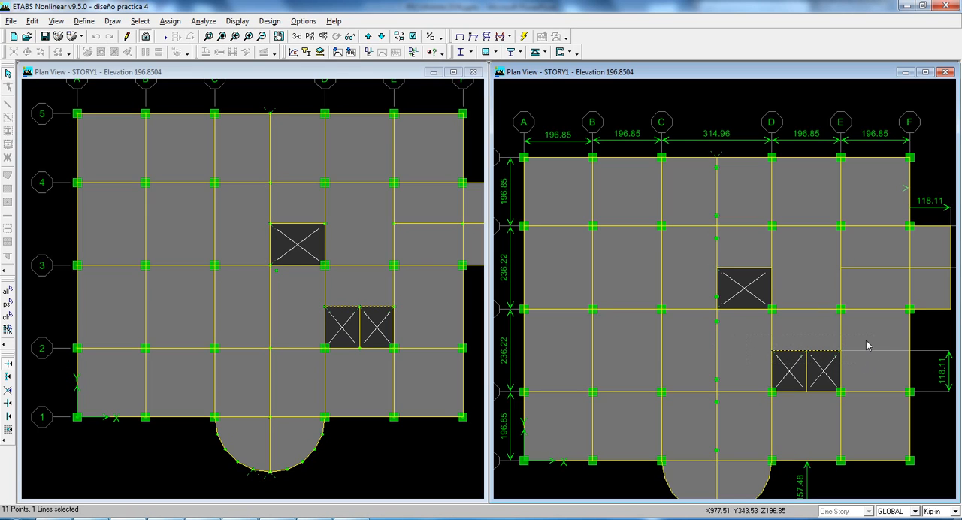
Step: Unlock the model for editing and accept deleting the analysis results
left_click(203, 21)
mouse_move(179, 23)
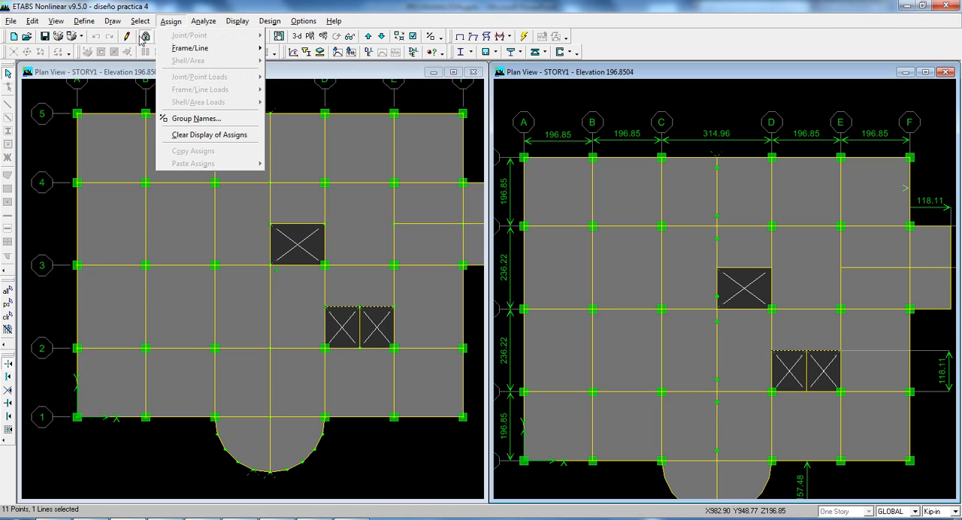
left_click(145, 36)
left_click(145, 36)
left_click(496, 308)
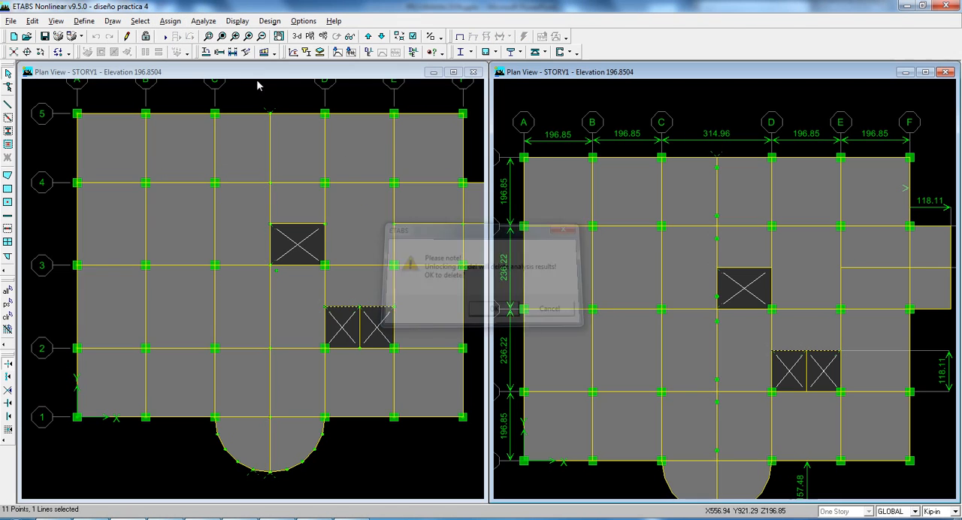
Step: Assign frame property modifiers to the selected secondary beam, editing its torsional constant factor
left_click(171, 21)
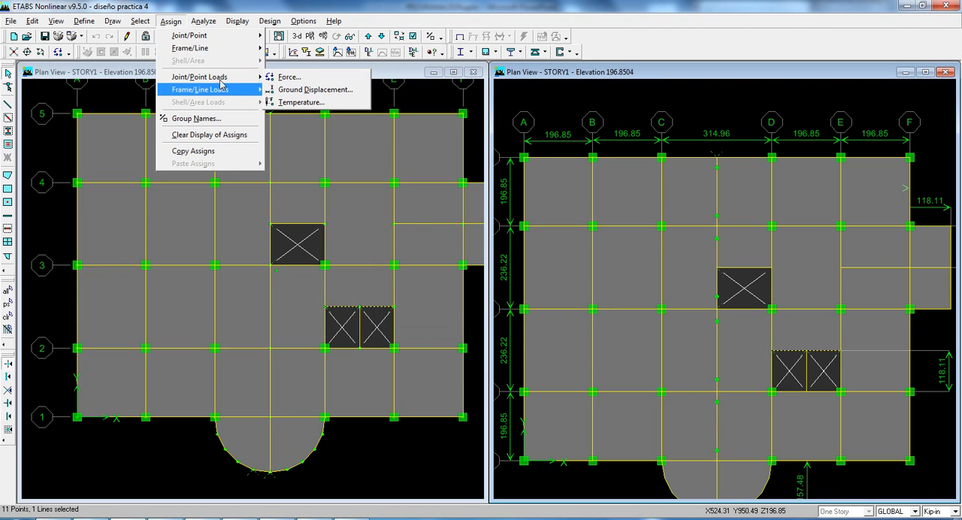
mouse_move(224, 50)
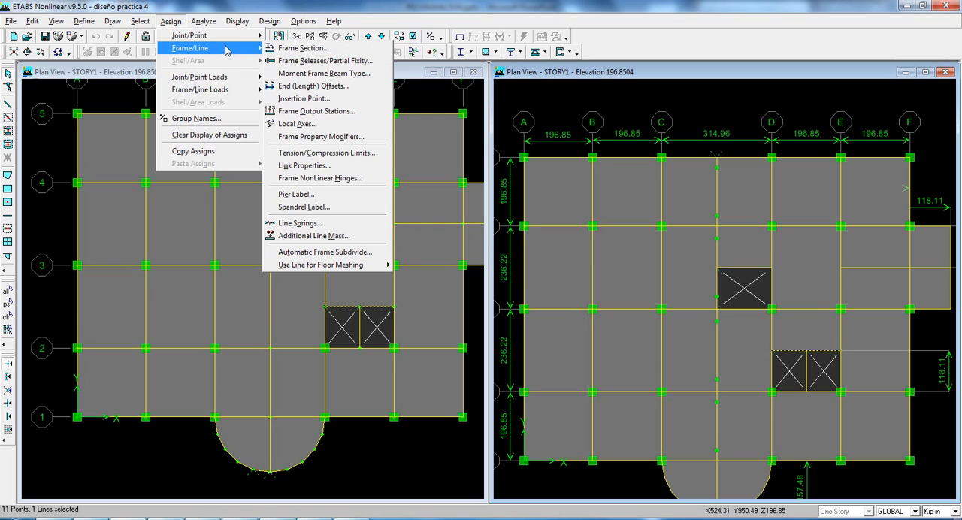
left_click(320, 137)
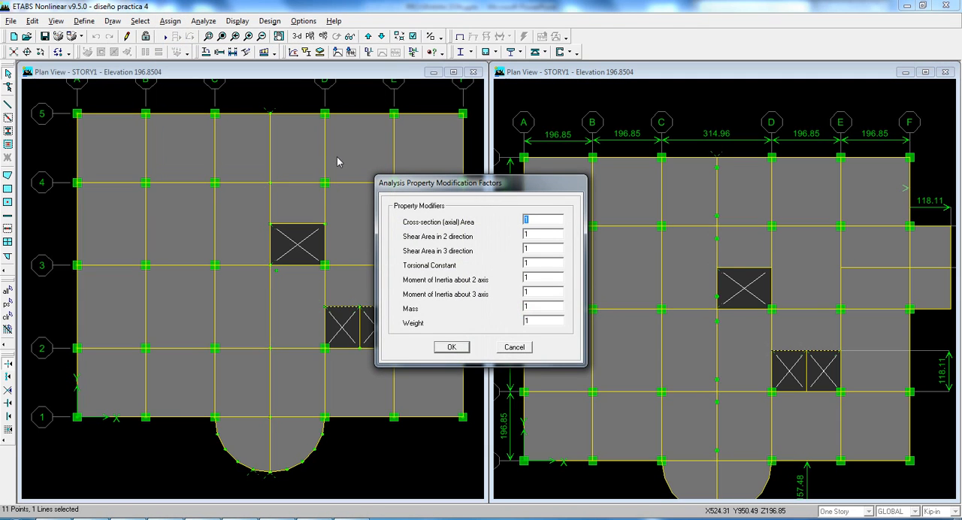
left_click(544, 265)
left_click(466, 347)
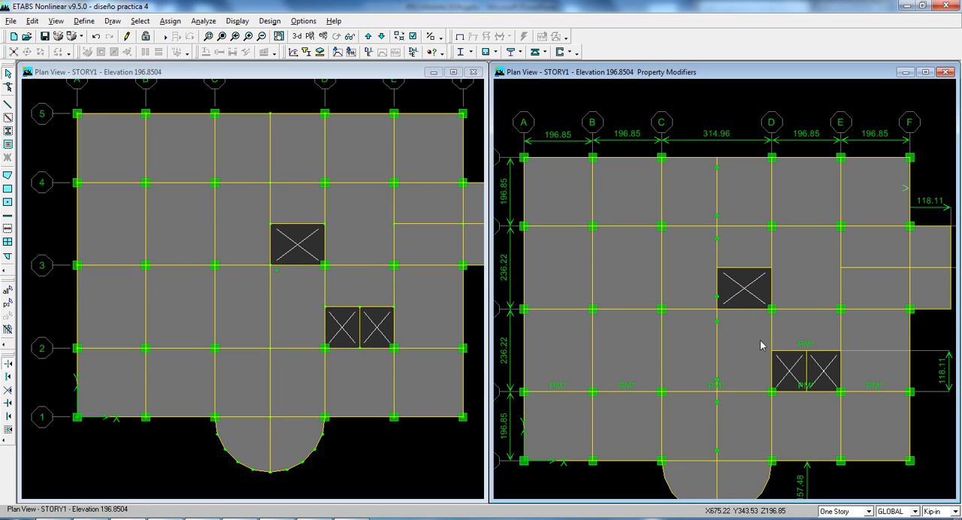
Step: Reselect the beam above the double opening and set a torsion release only at its end in the frame releases
left_click(831, 350)
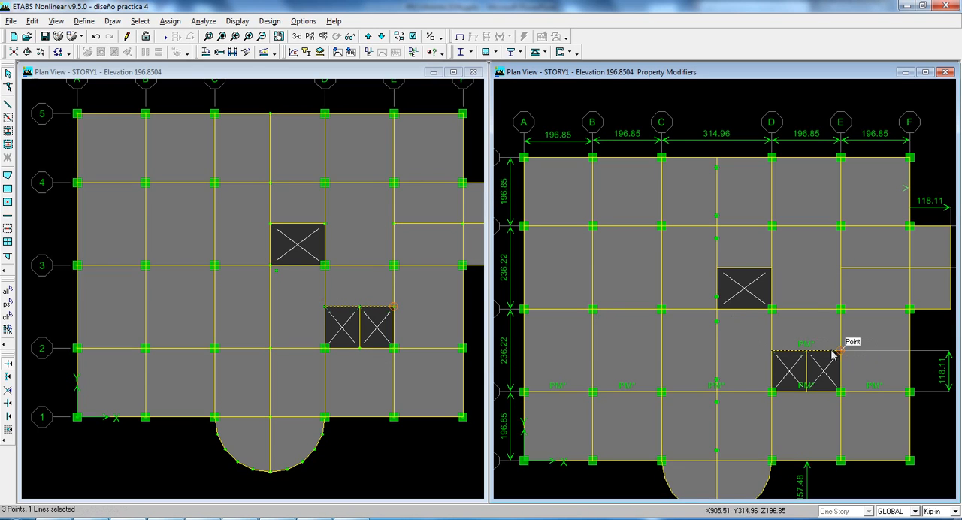
left_click(171, 21)
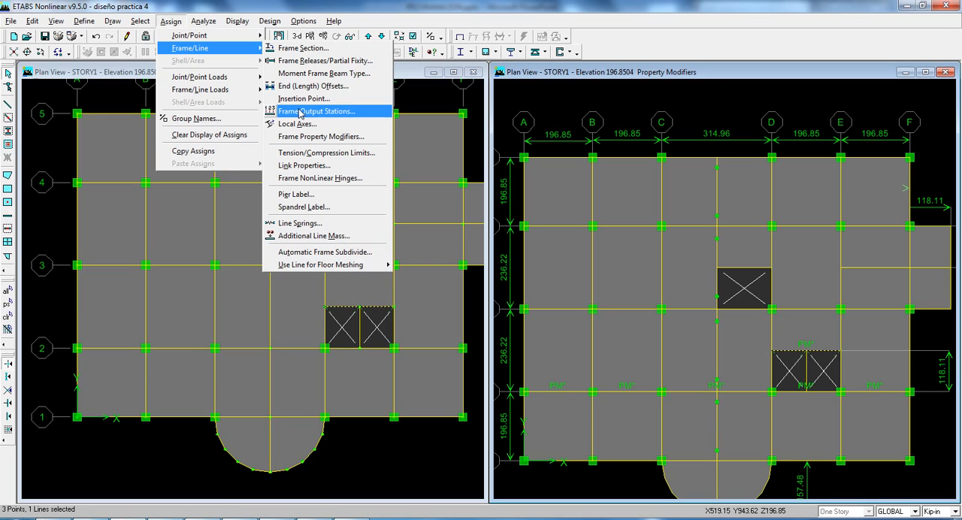
left_click(337, 67)
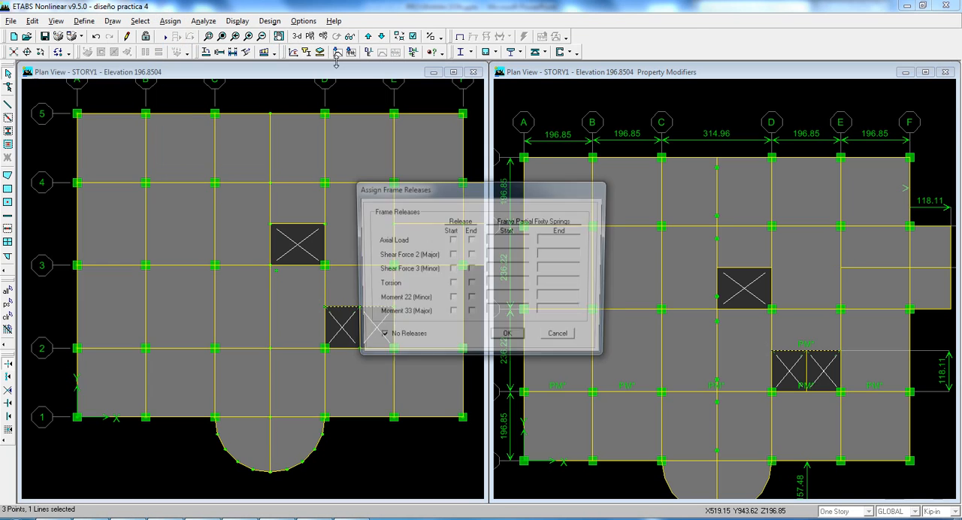
left_click_drag(466, 187, 308, 147)
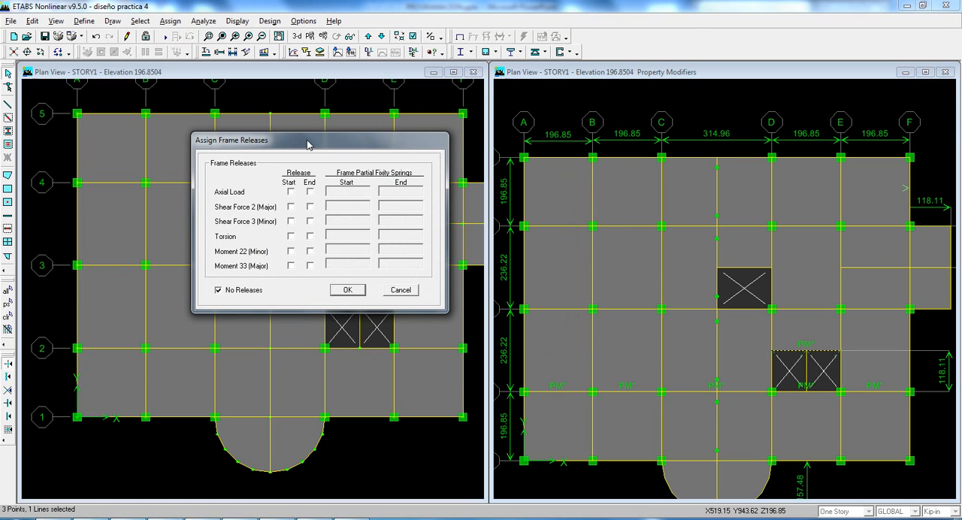
left_click(291, 235)
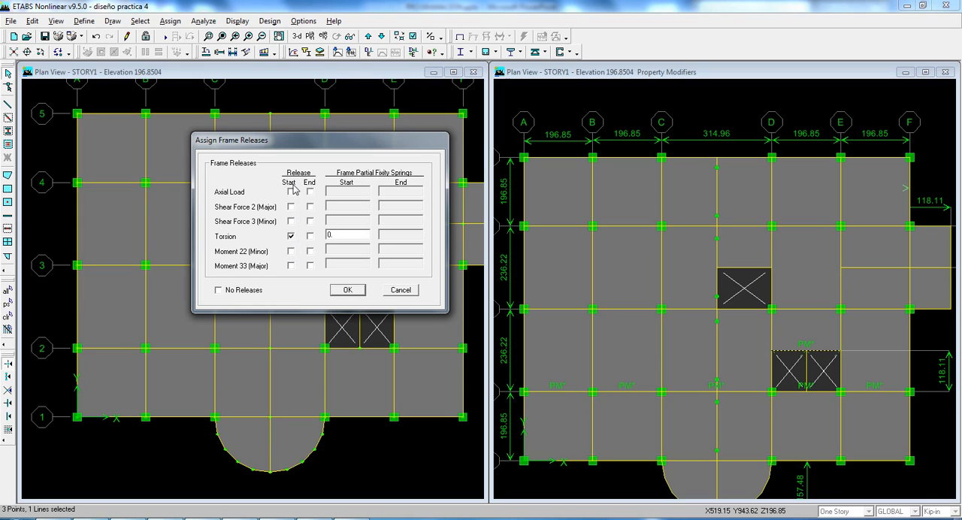
left_click(309, 236)
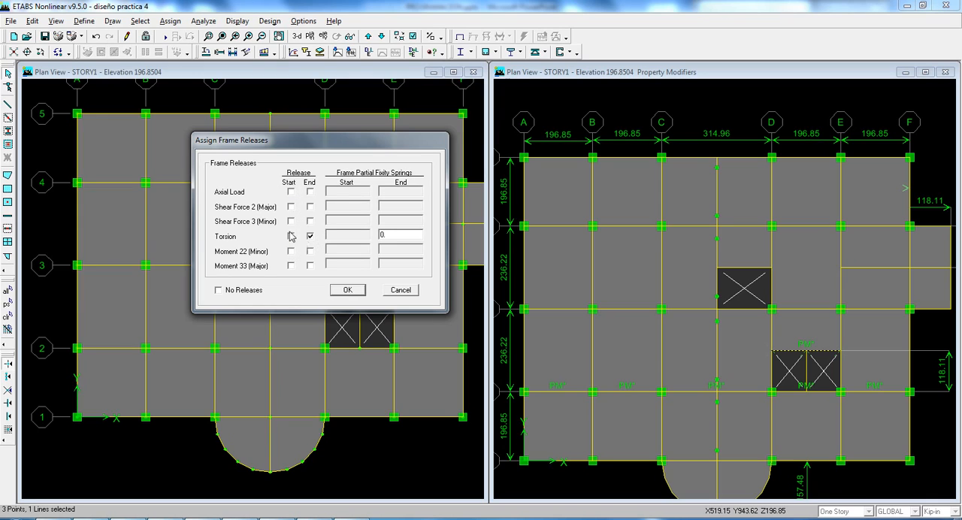
double_click(396, 238)
Step: Release Moment 22 (Minor) and Moment 33 (Major) at both the start and end of the selected beam
left_click(290, 251)
left_click(309, 251)
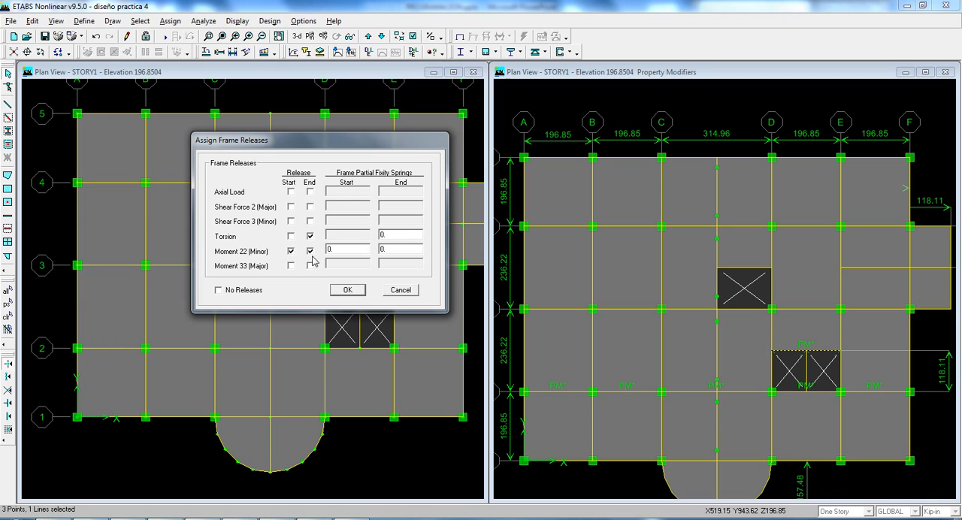
left_click(309, 265)
left_click(291, 264)
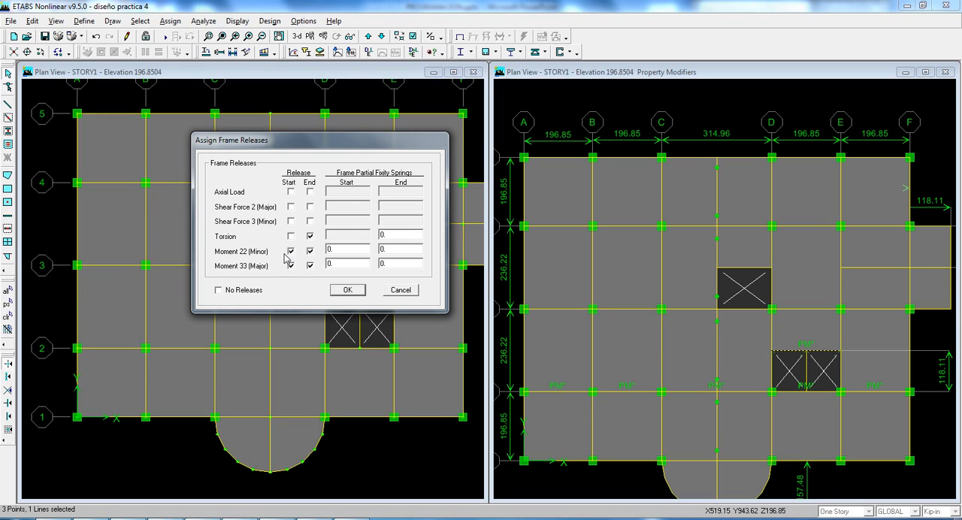
left_click(354, 251)
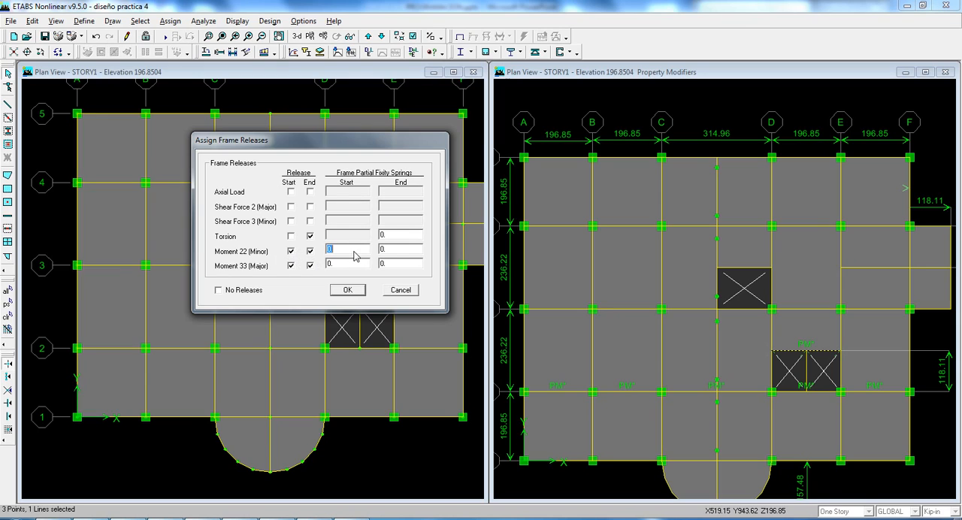
left_click(414, 250)
left_click(391, 264)
left_click(359, 264)
left_click(350, 250)
left_click(404, 250)
Step: Clear and re-enable the Moment 22 (Minor) releases at both ends, and apply the frame releases to the beam
left_click(290, 251)
left_click(309, 251)
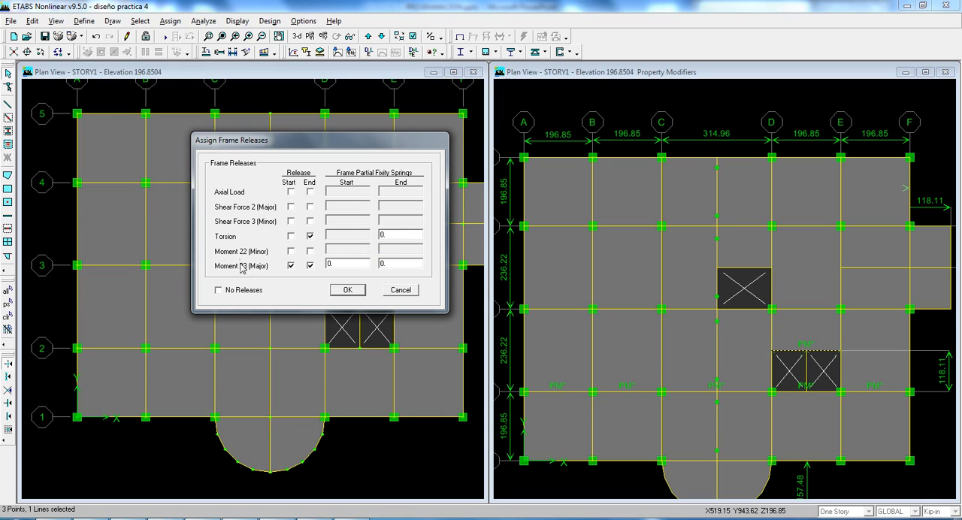
left_click(291, 251)
left_click(310, 251)
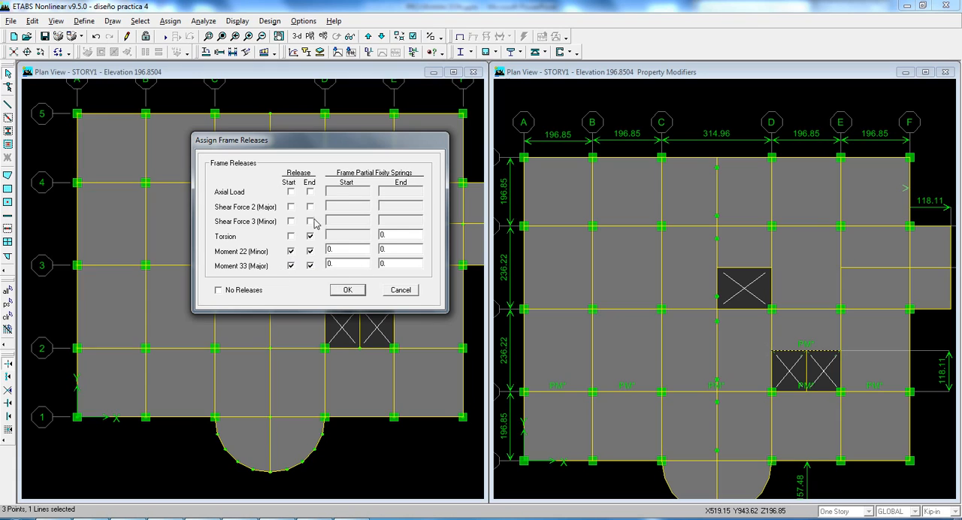
left_click(347, 291)
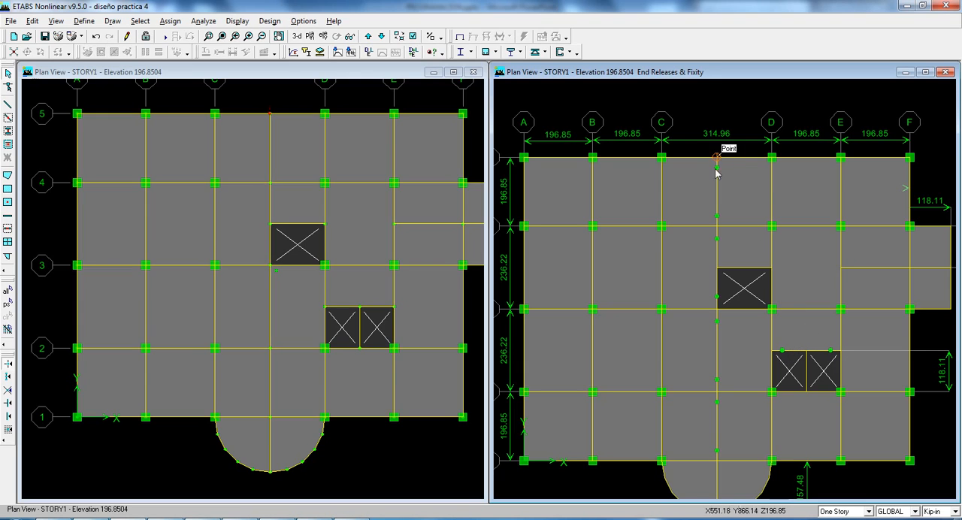
Step: Open the VIGAPRINCIPAL frame section definition to examine its rectangular section properties
left_click(85, 21)
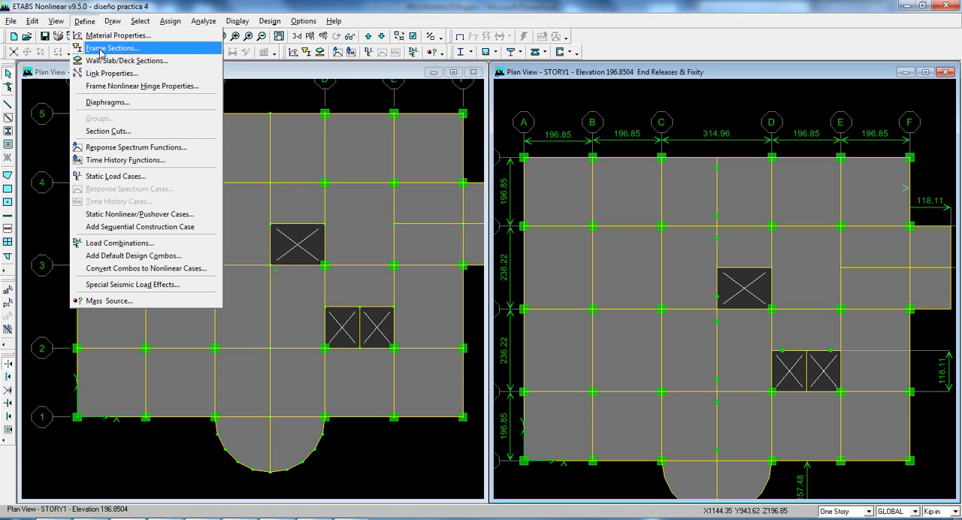
left_click(101, 49)
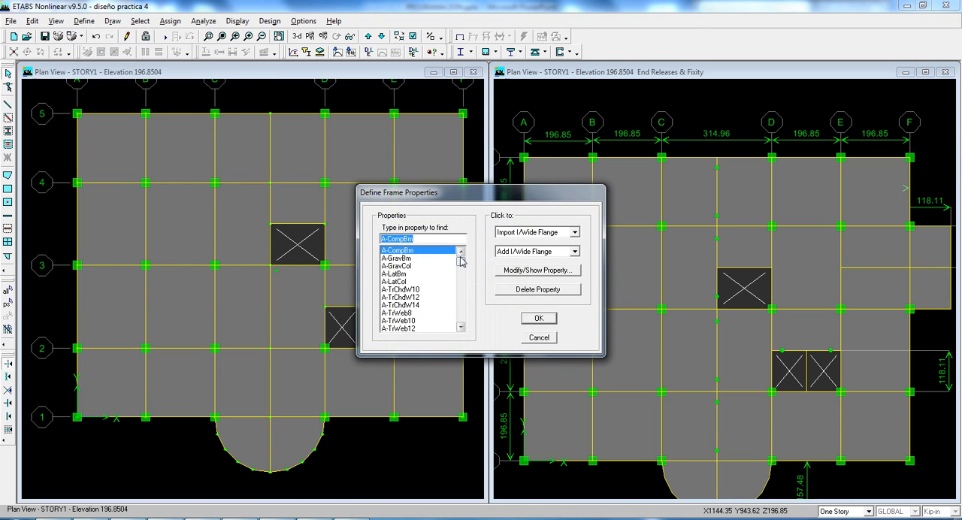
left_click_drag(461, 254, 462, 265)
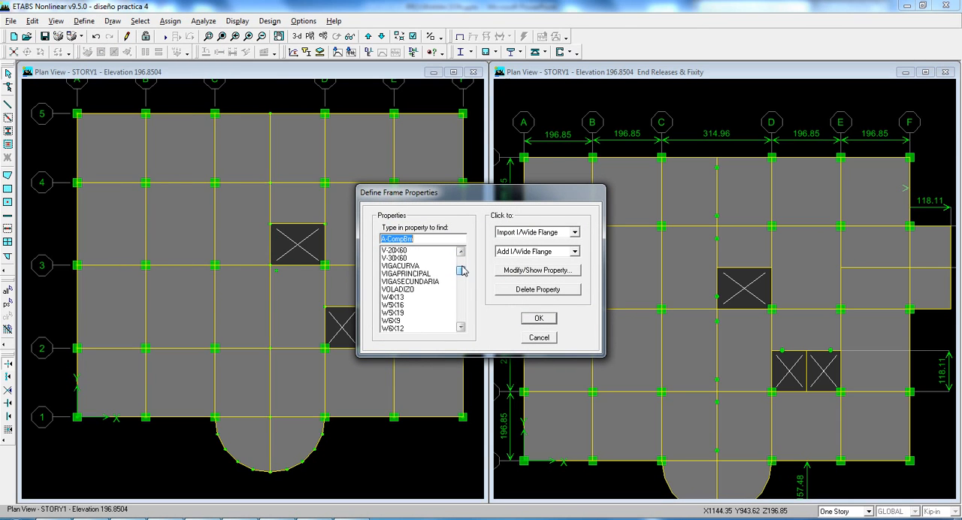
left_click(424, 283)
left_click(409, 276)
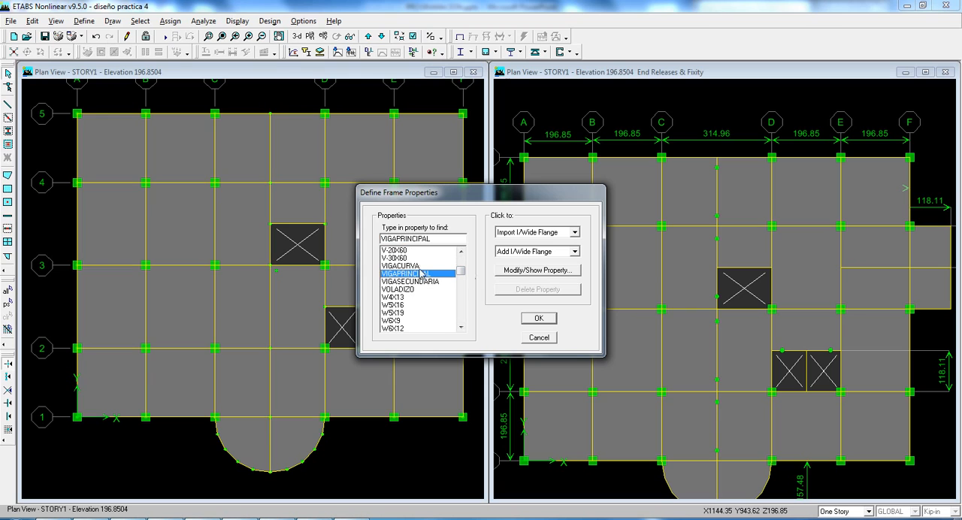
left_click(546, 275)
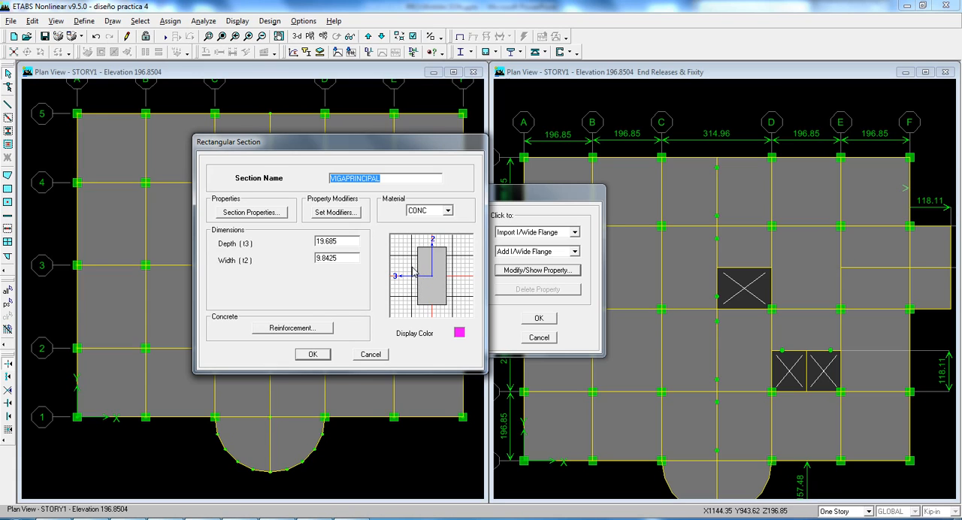
Step: Switch to AutoCAD and draw a rectangle spanning from axis 2 to axis 3 above the VS-101 beam elevation
left_click(177, 519)
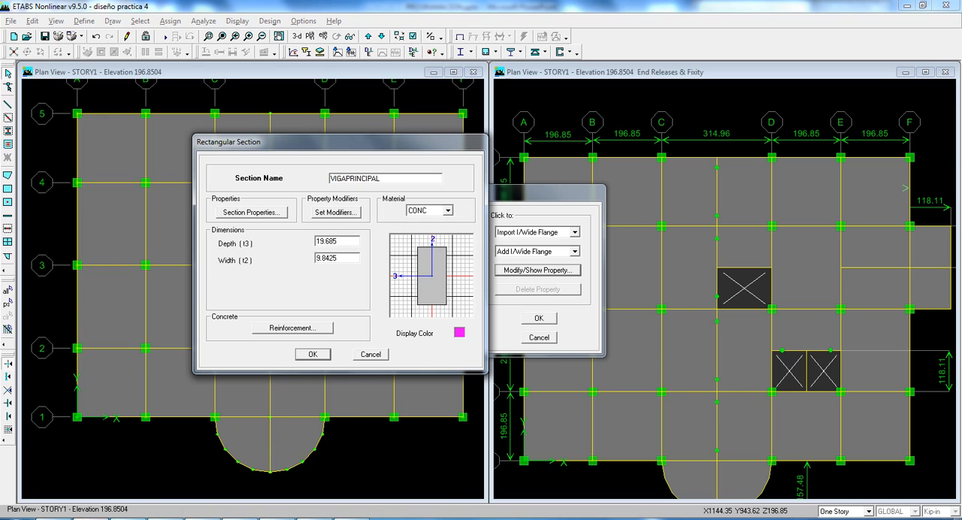
scroll(460, 260, "down", 3)
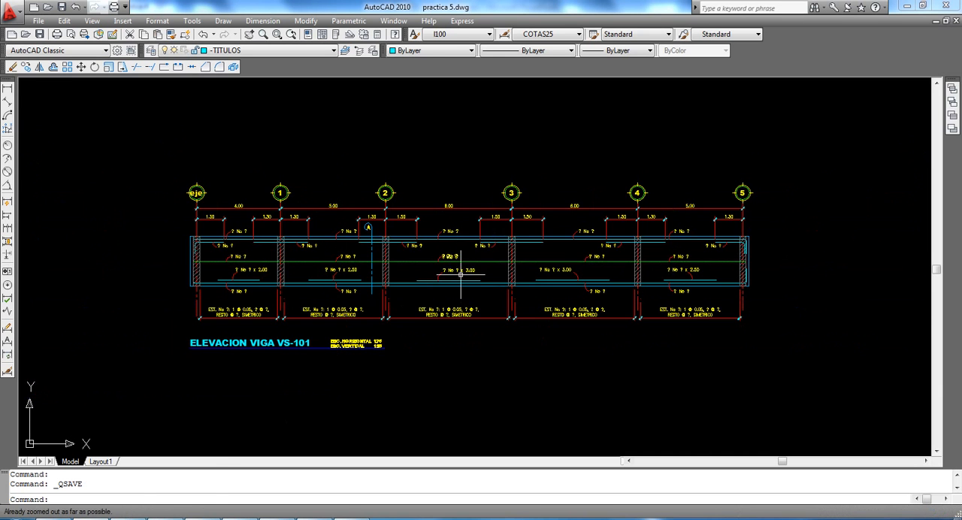
middle_click_drag(460, 275, 440, 243)
middle_click_drag(192, 197, 167, 233)
key("Escape")
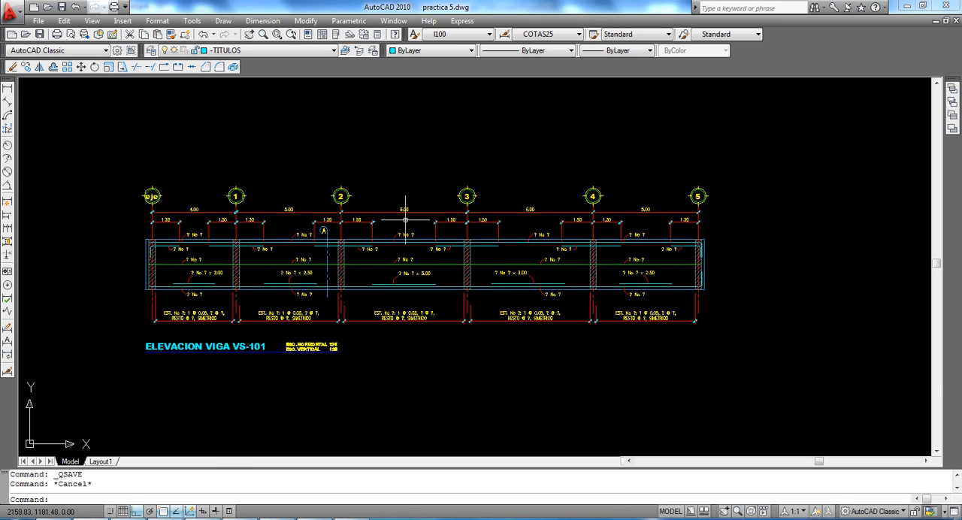
scroll(355, 162, "up", 3)
key("Return")
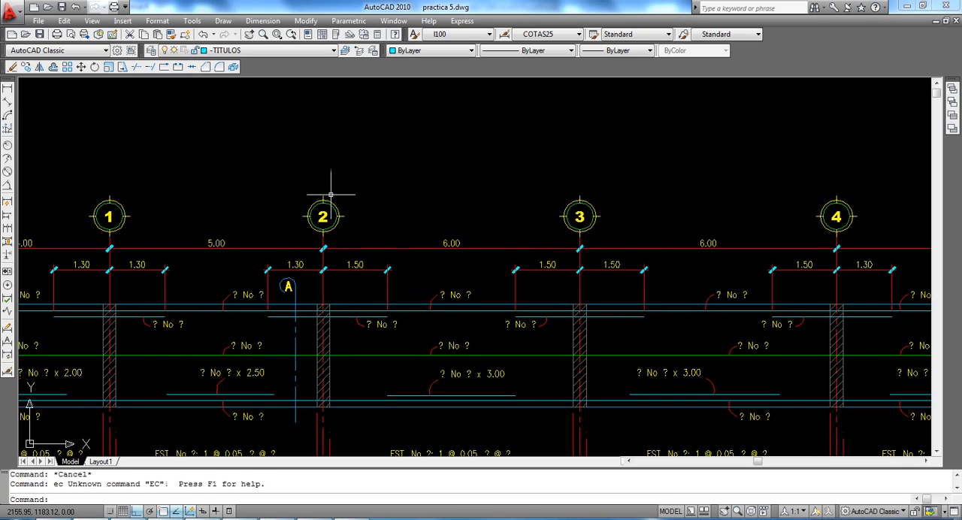
type("rec")
key("Return")
left_click(323, 196)
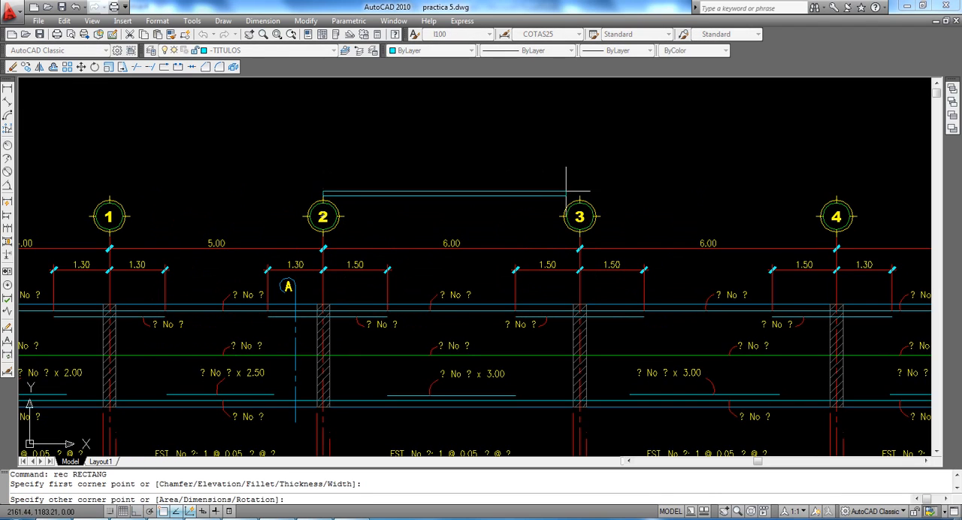
left_click(577, 160)
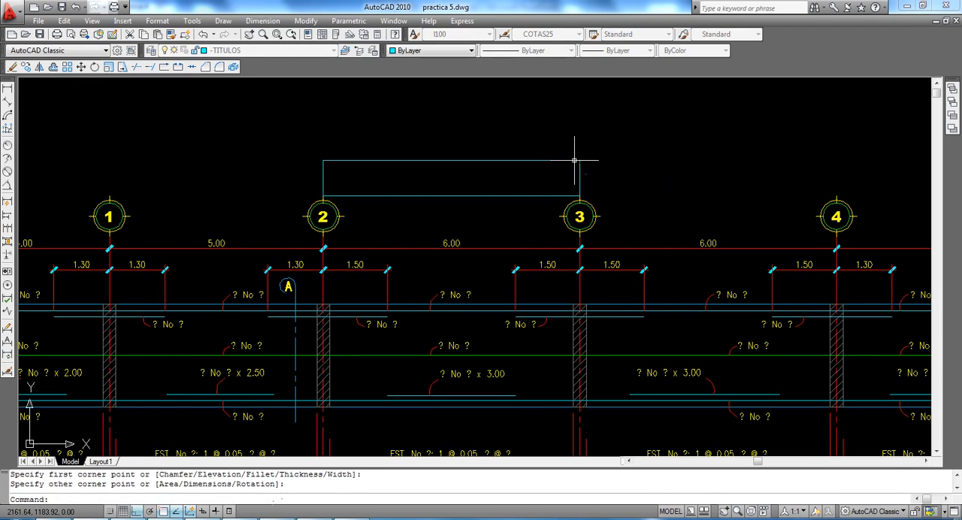
Step: Move the rectangle straight up, clear of the axis bubbles
left_click(434, 198)
middle_click_drag(456, 177, 438, 278)
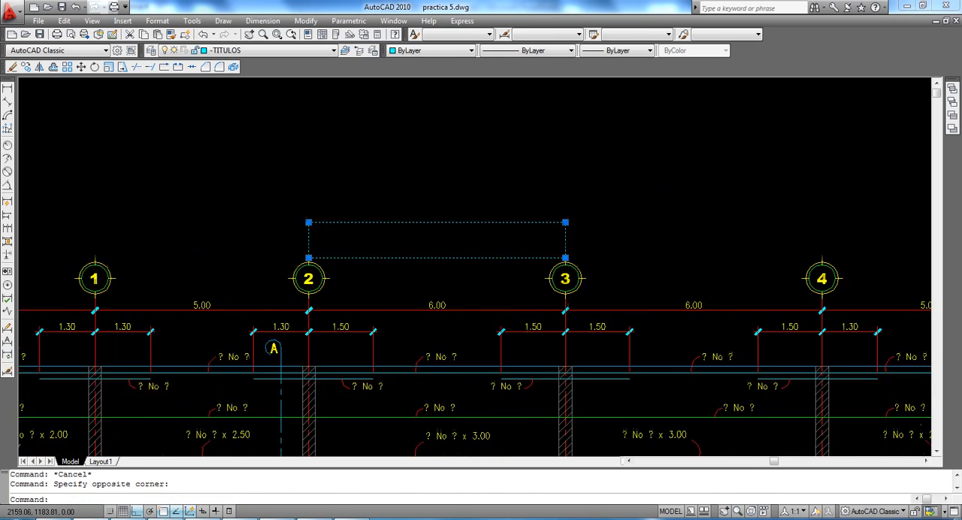
type("m")
left_click(453, 240)
left_click(448, 123)
key("Escape")
Step: Start a line at the lower-left corner of the moved rectangle
scroll(360, 172, "up", 3)
type("l")
key("Return")
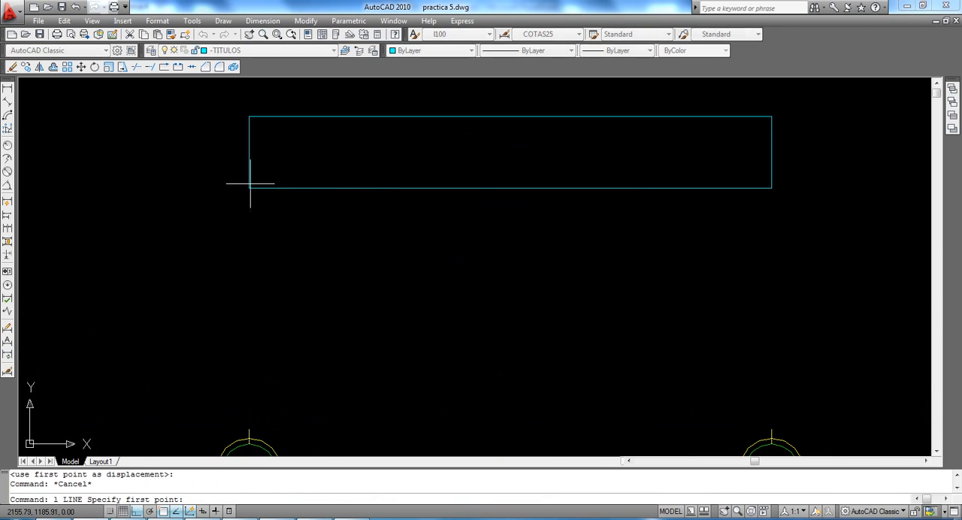